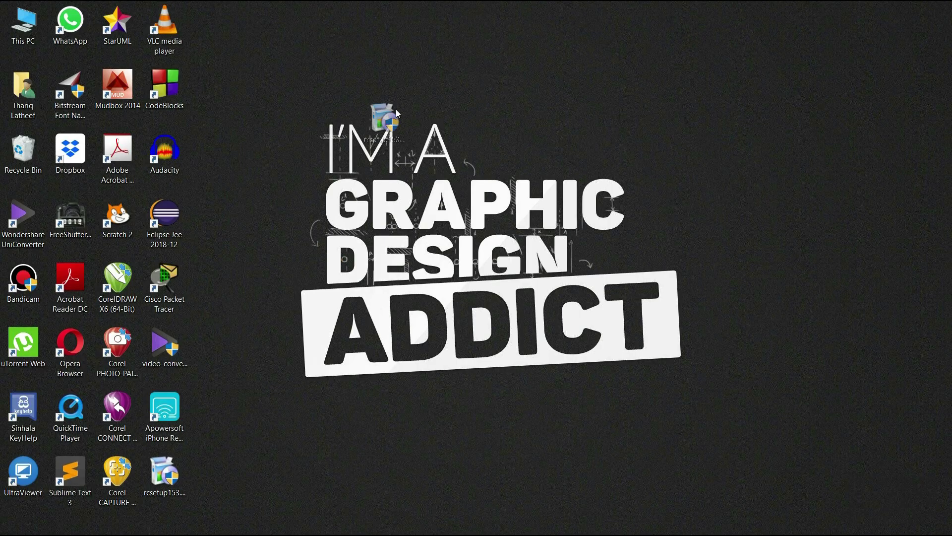
Move the rcsetup153 installer to an empty area of the desktop and launch it to install Recuva.
left_click_drag(382, 111, 635, 96)
double_click(635, 97)
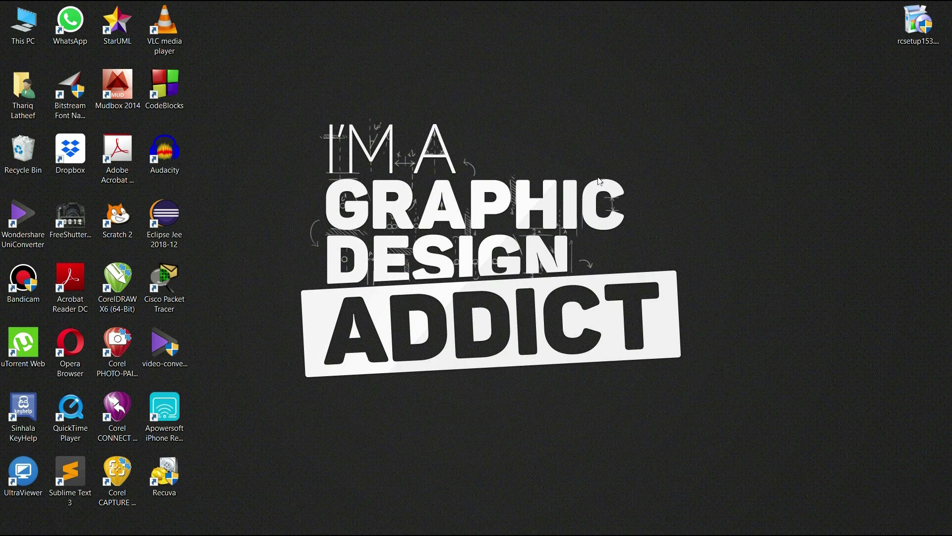
View i-am-a-graphic-design-addict.jpg on USB Drive (G:), close the viewer and folder, and refresh the desktop.
double_click(31, 34)
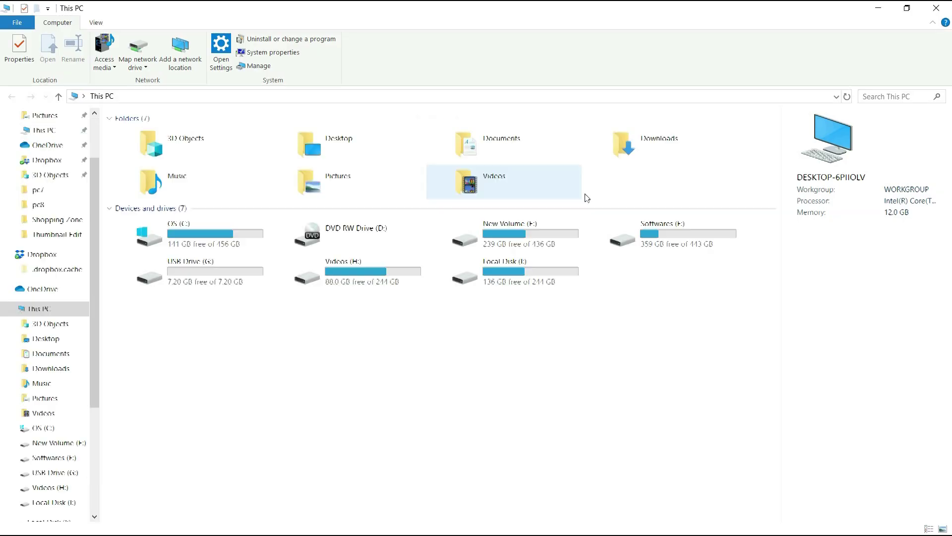
double_click(257, 268)
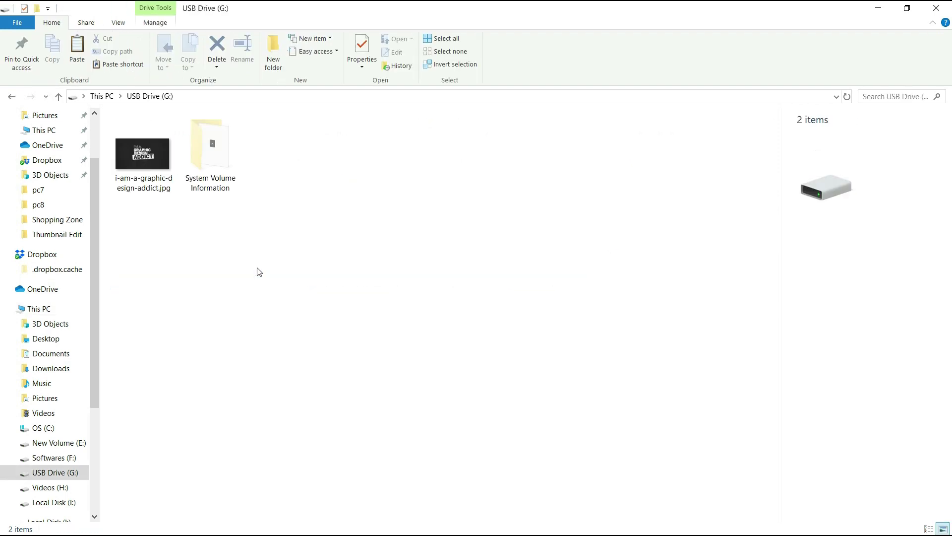
left_click(165, 173)
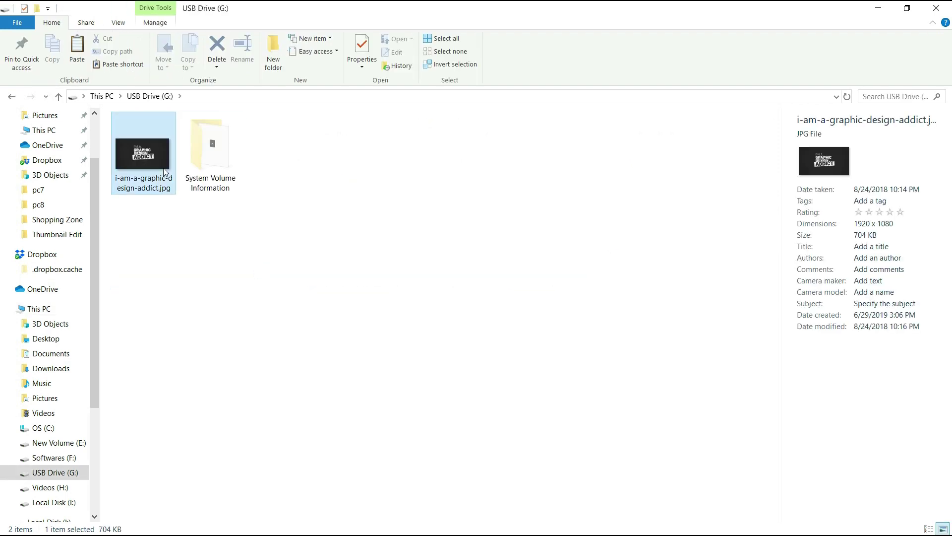
double_click(147, 189)
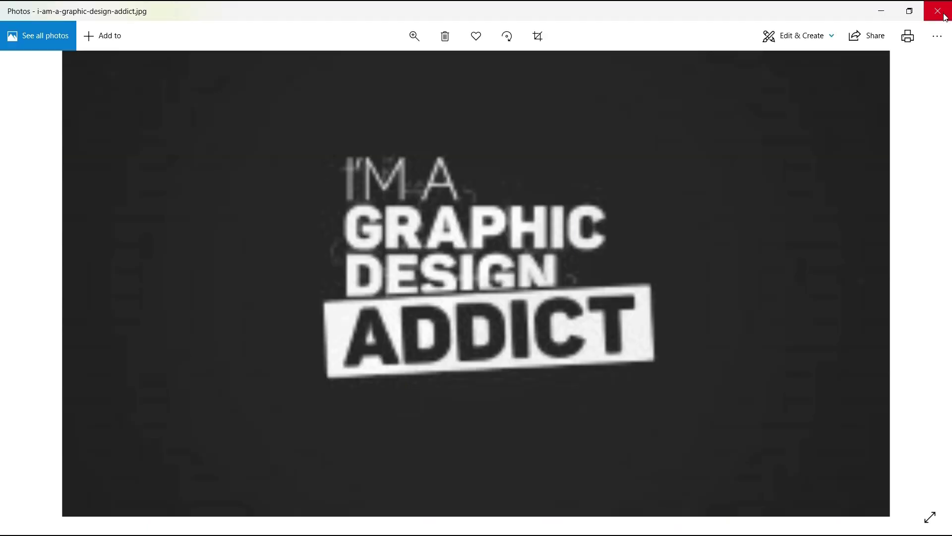
left_click(935, 17)
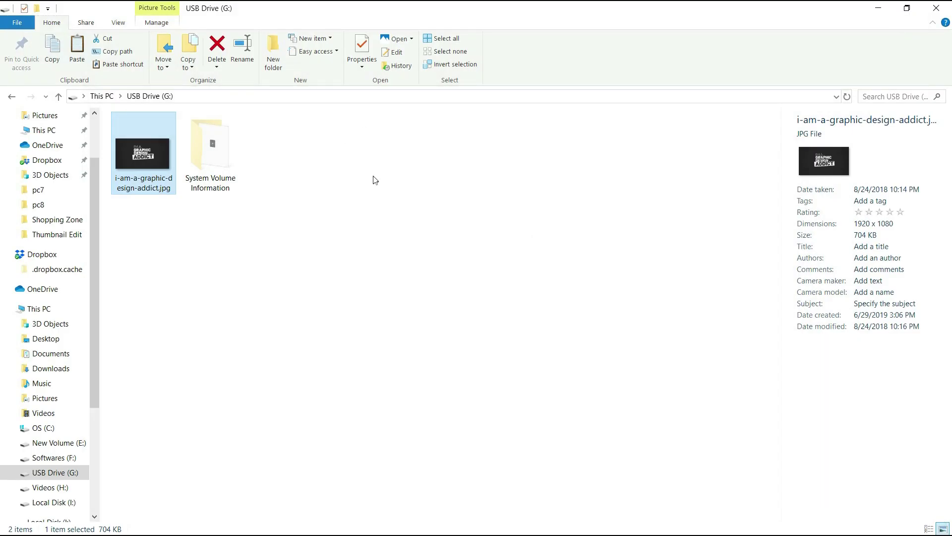
left_click(374, 178)
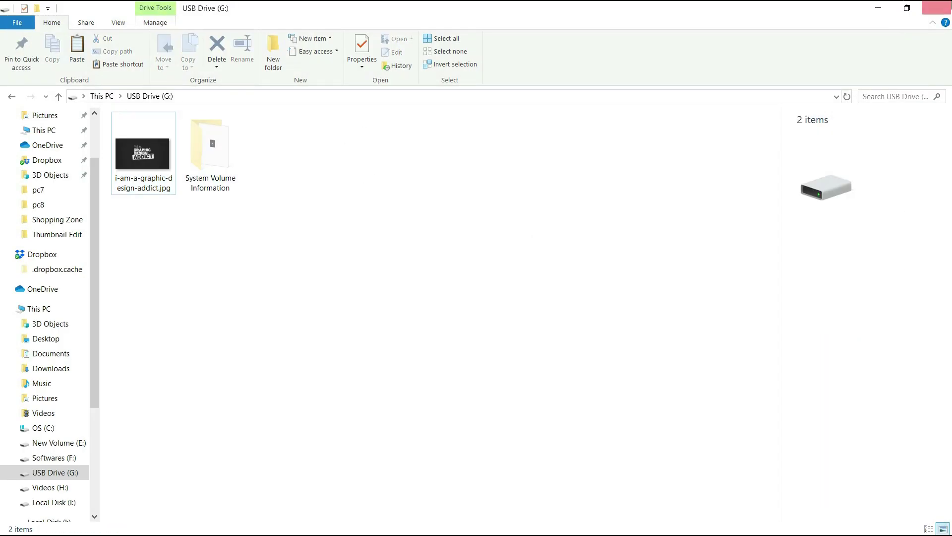
left_click(936, 11)
right_click(667, 104)
left_click(719, 156)
Permanently delete i-am-a-graphic-design-addict.jpg from USB Drive (G:), refresh the folder and return to the desktop.
double_click(24, 28)
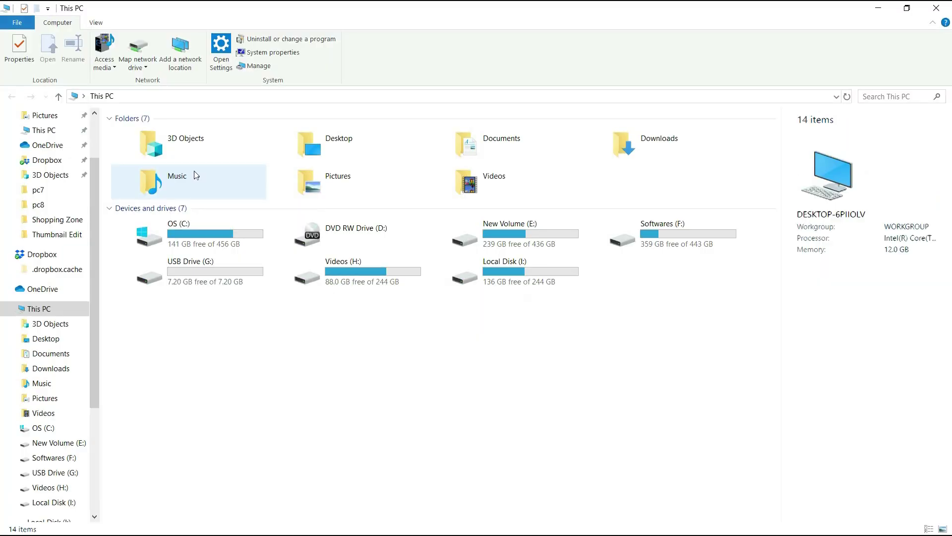
double_click(240, 278)
left_click(166, 172)
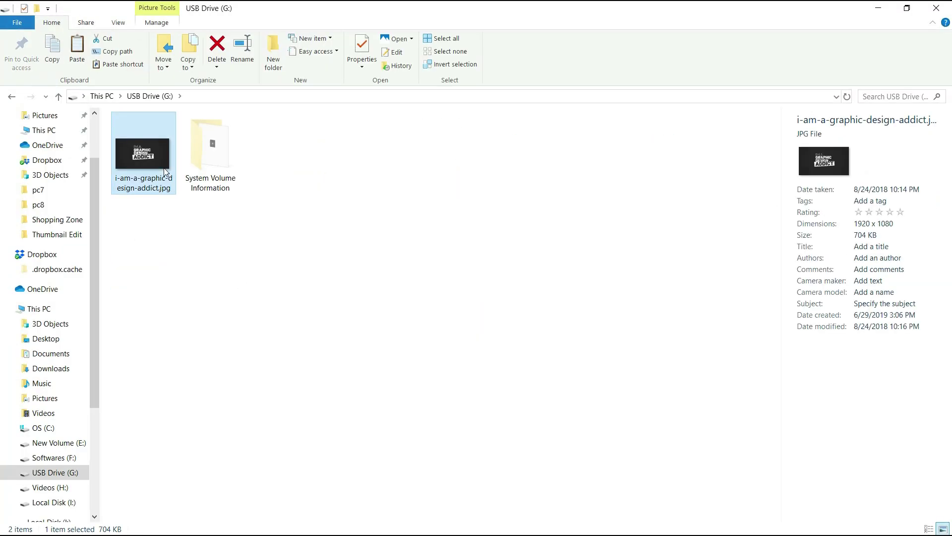
key("Delete")
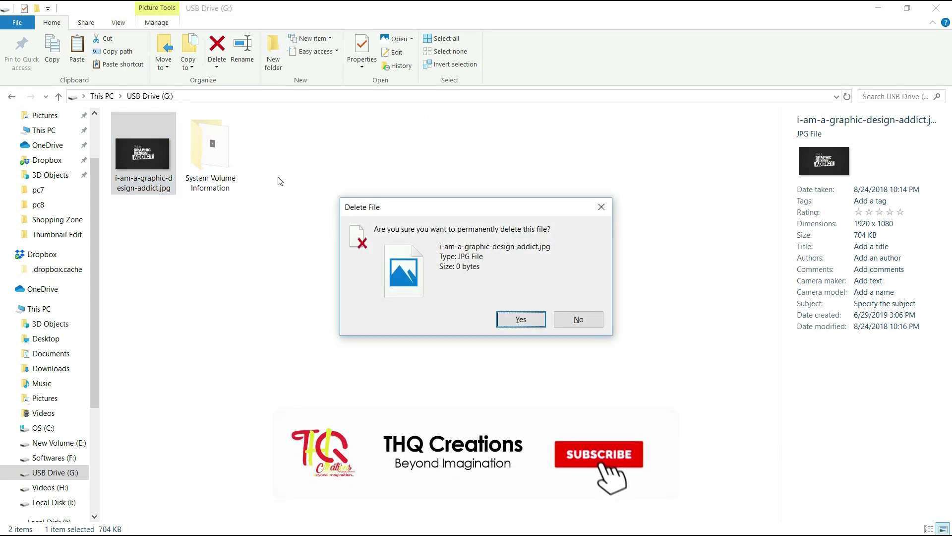
key("super+plus")
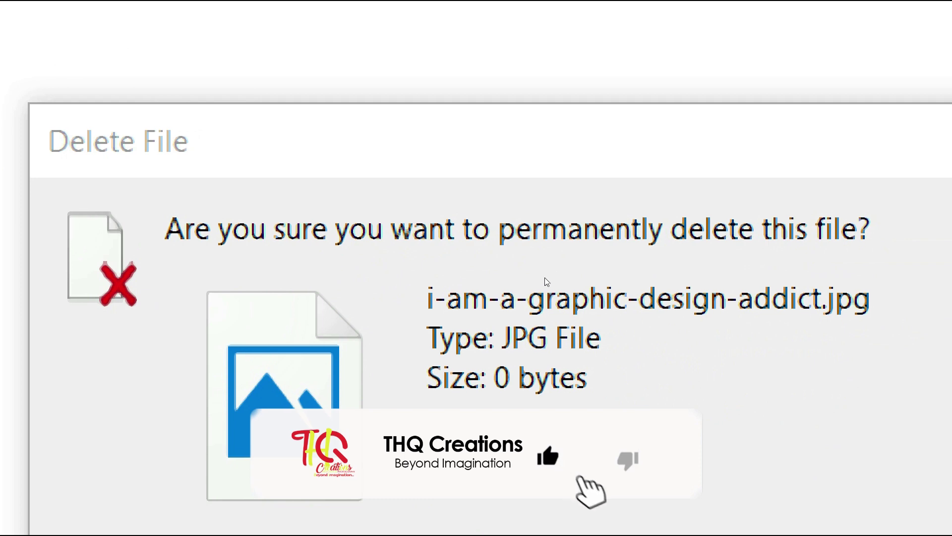
key("super+minus")
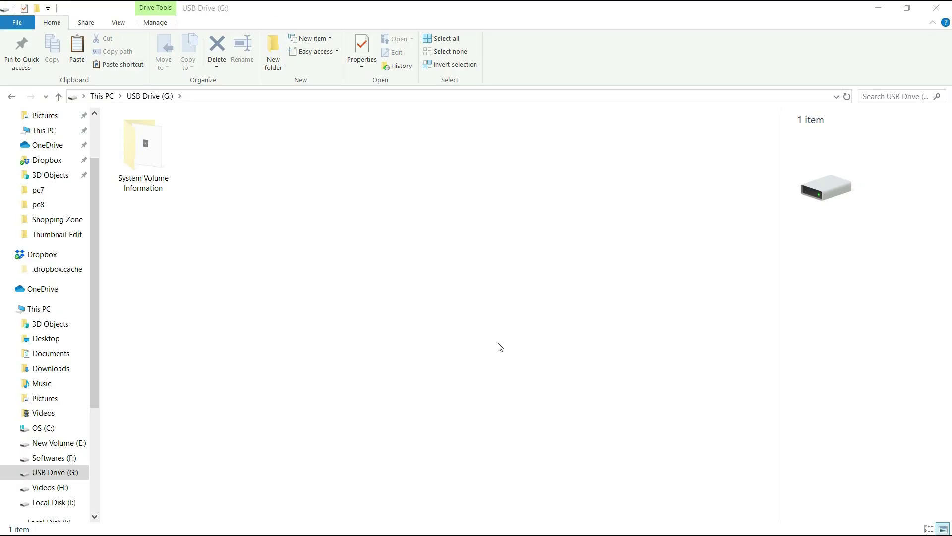
right_click(462, 296)
left_click(494, 368)
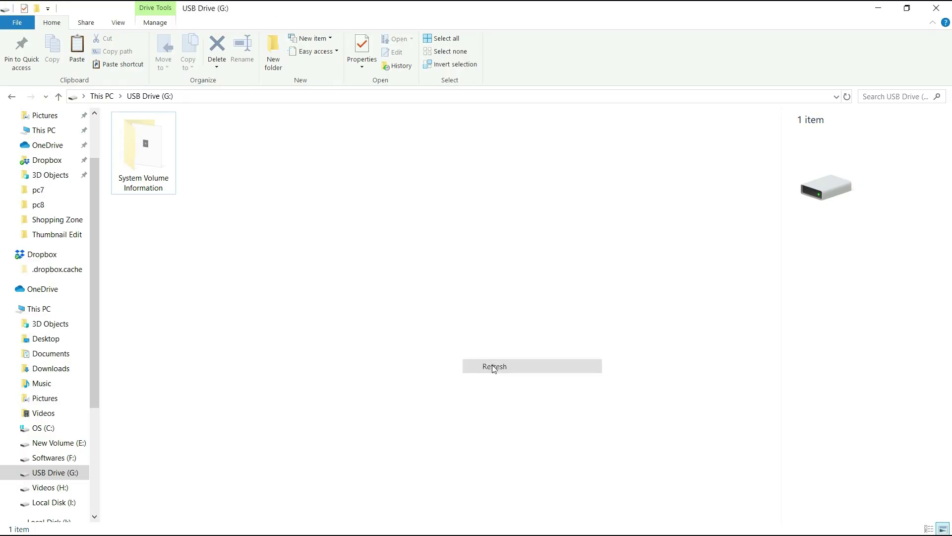
left_click(936, 8)
right_click(624, 103)
left_click(678, 158)
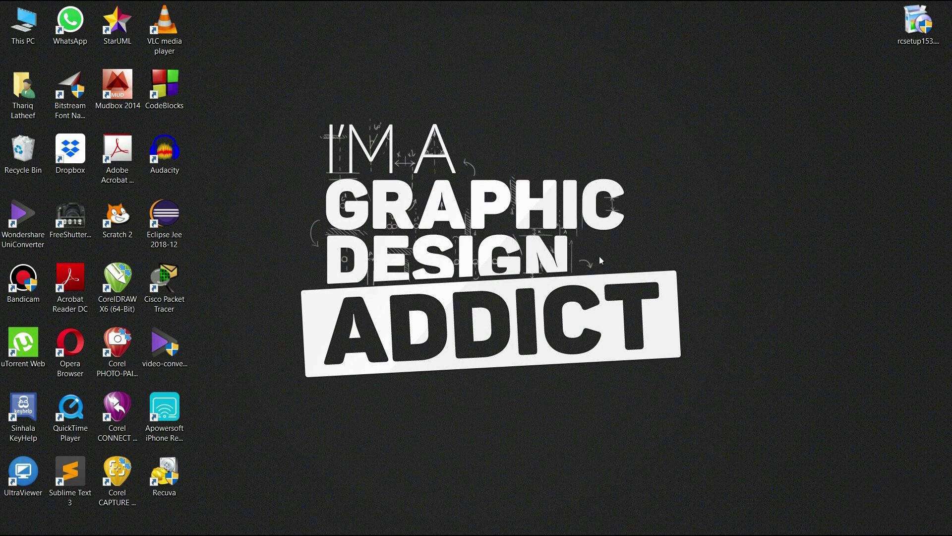
Start the Recuva wizard and choose Pictures as the type of files to recover.
left_click_drag(502, 142, 525, 114)
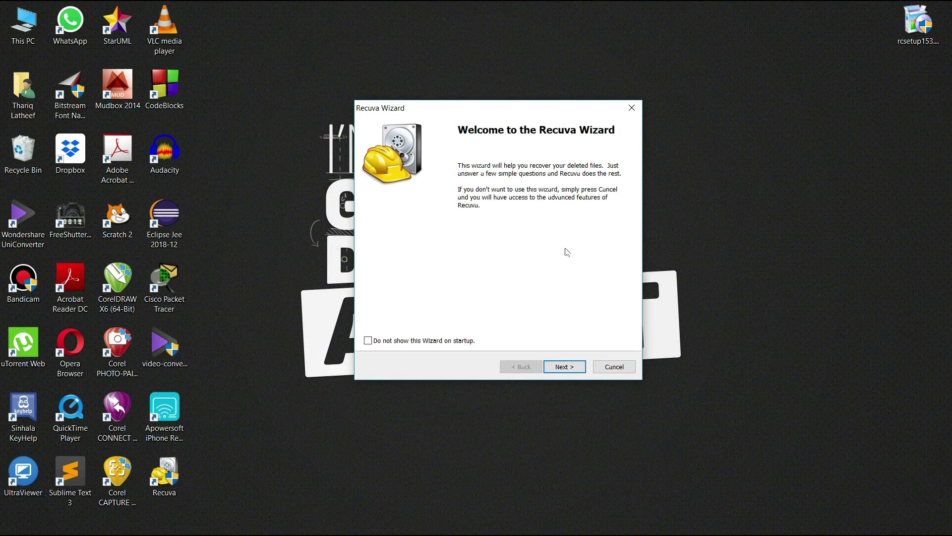
left_click(565, 367)
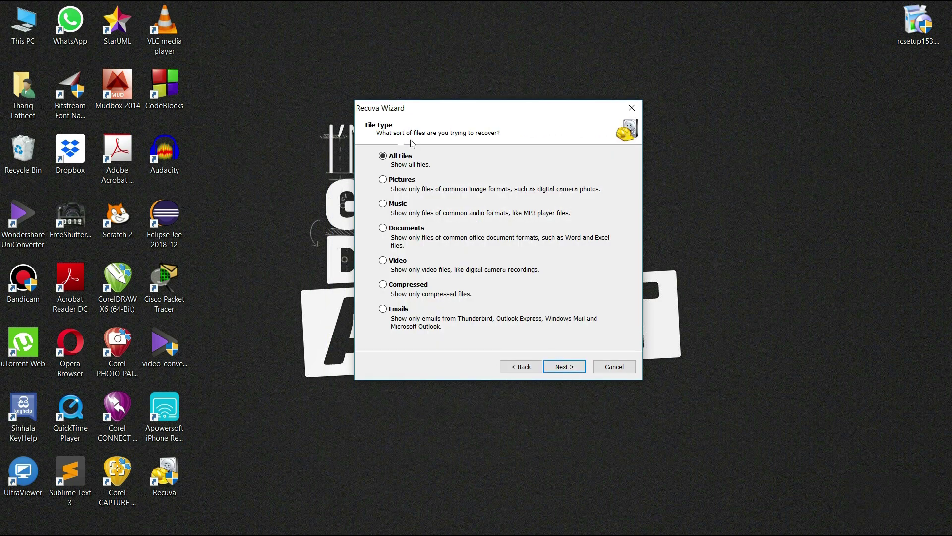
left_click_drag(436, 109, 424, 124)
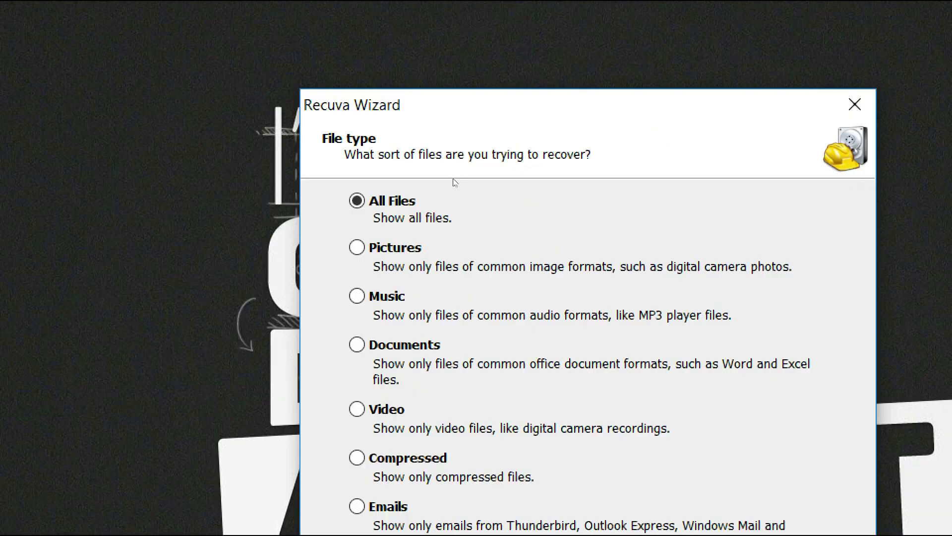
left_click_drag(498, 119, 463, 98)
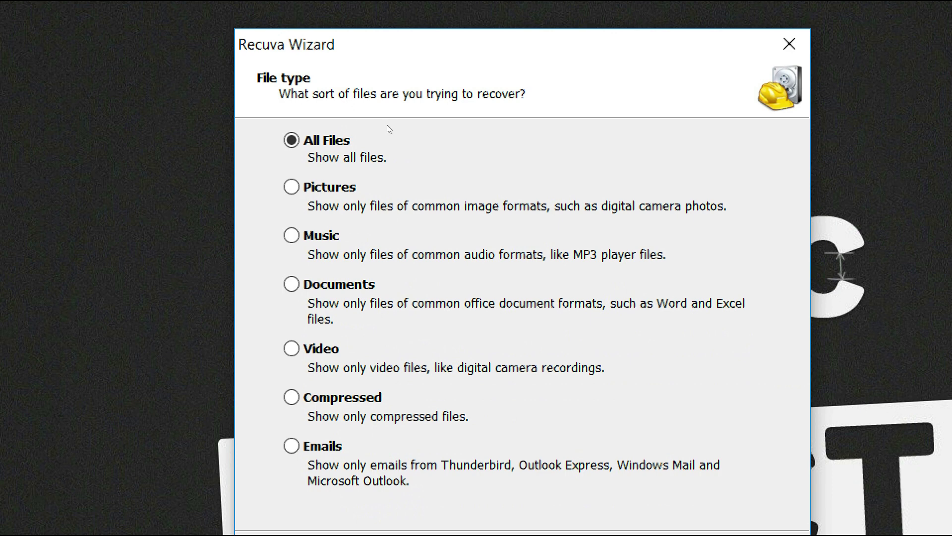
key("Down")
key("Down")
key("Down")
key("Down")
key("Down")
key("Down")
left_click(345, 185)
key("Return")
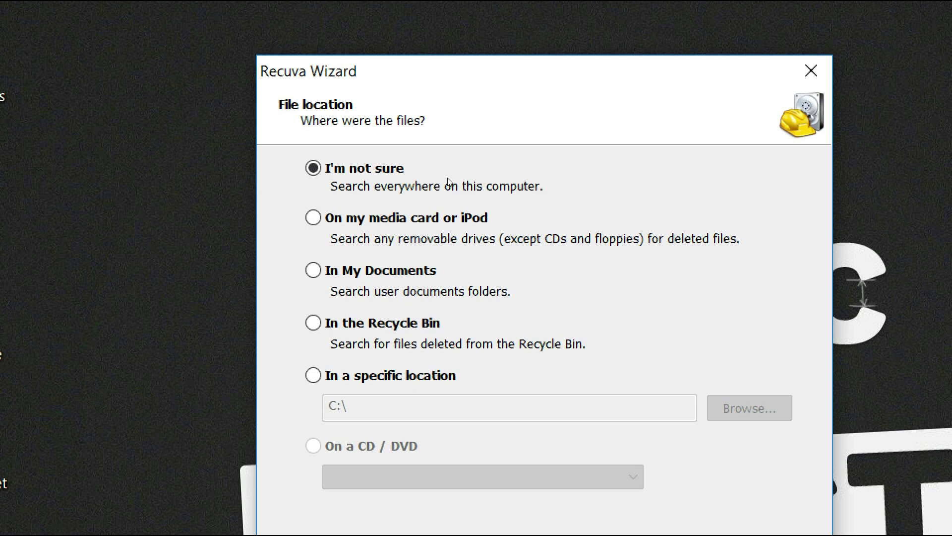
Set the wizard to search for the deleted files in a specific location.
key("Down")
key("Down")
key("Down")
key("Down")
key("Up")
key("Down")
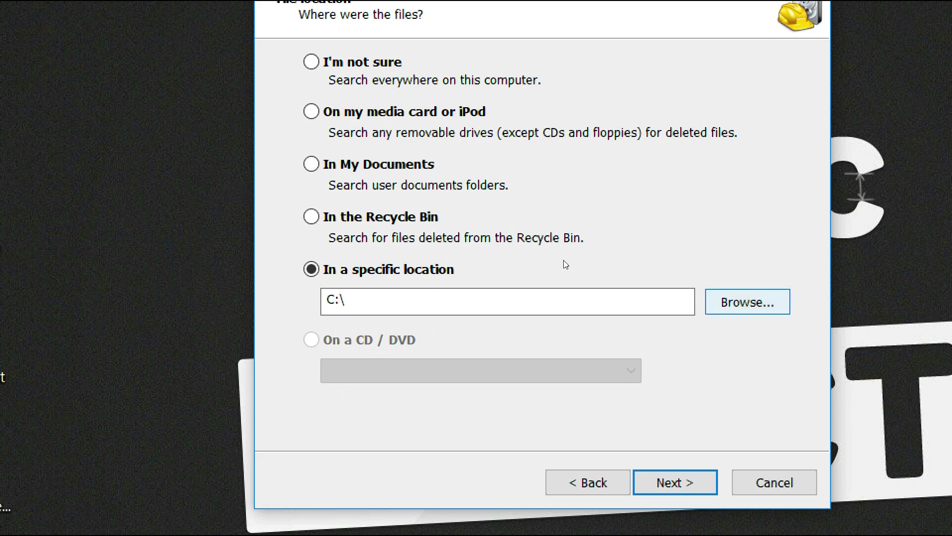
Browse for the search location and select USB Drive (G:).
key("space")
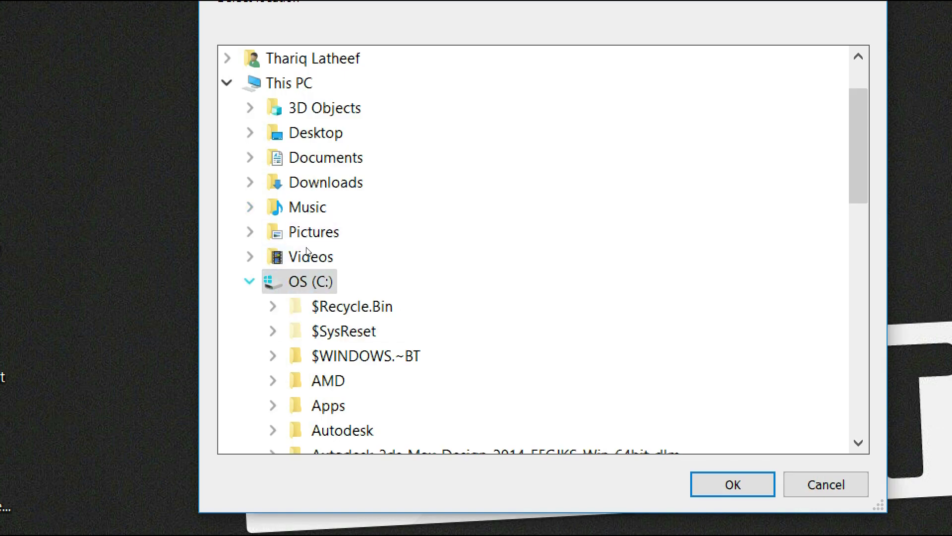
key("Left")
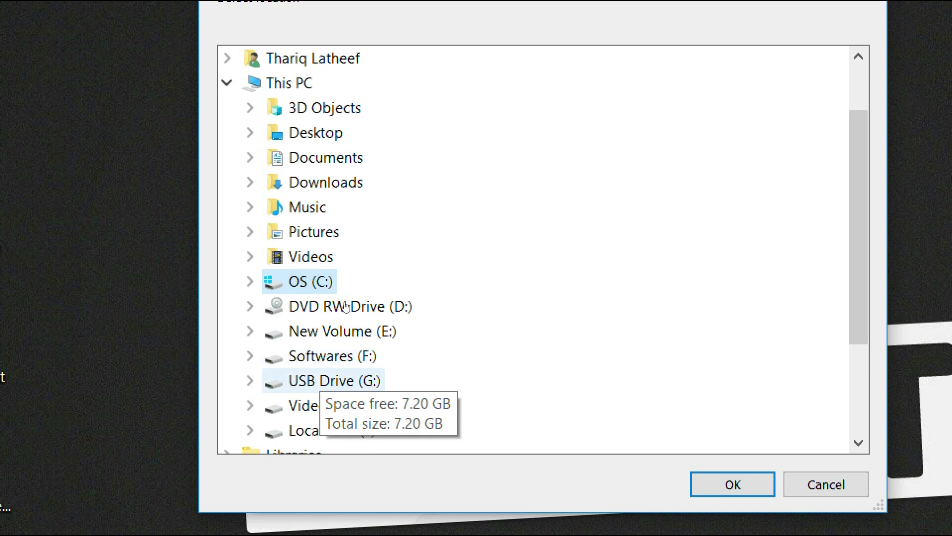
key("Down")
key("Down")
key("Down")
key("Down")
key("Right")
key("Return")
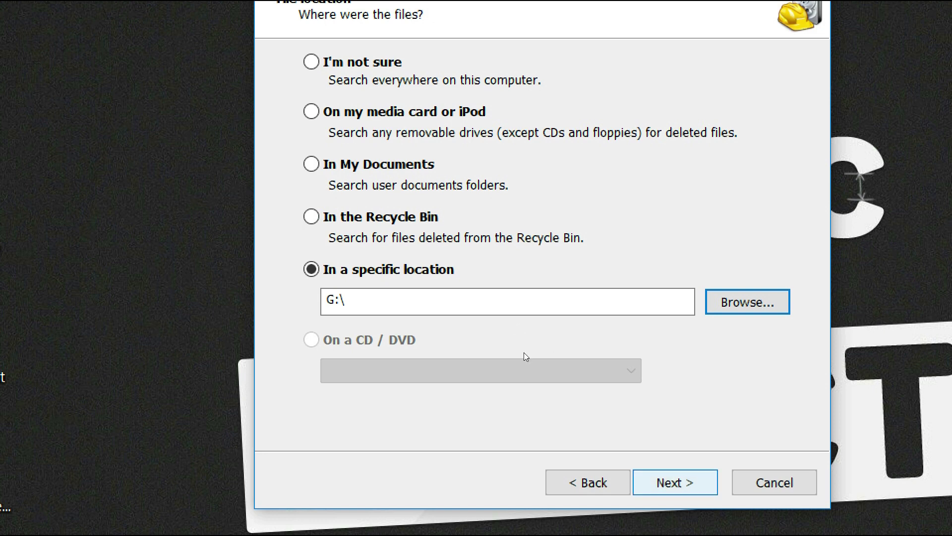
Accept the search location and start the scan without enabling Deep Scan.
key("Return")
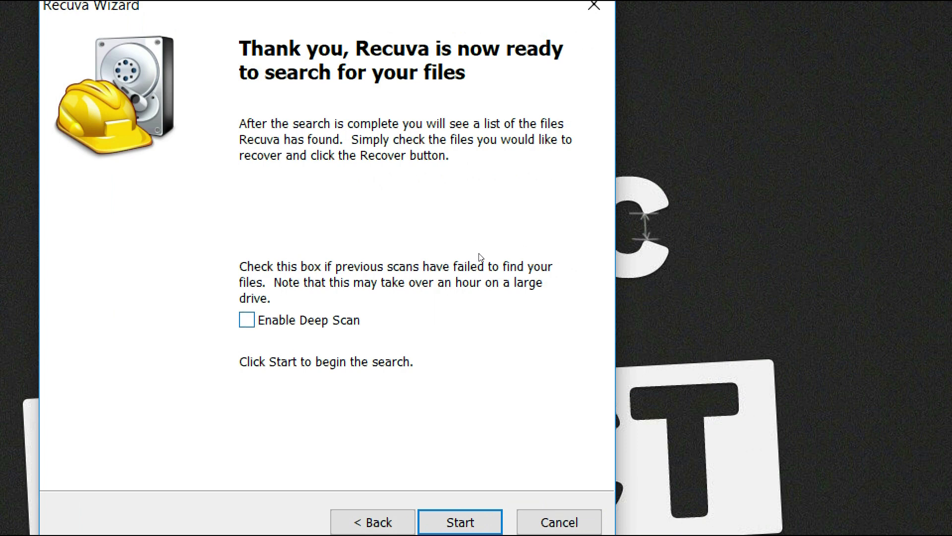
key("space")
key("space")
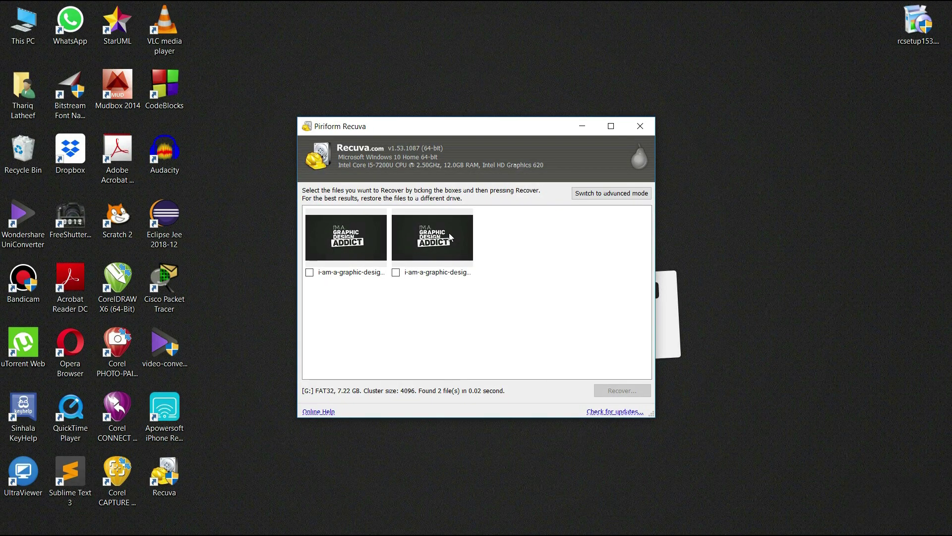
Mark the second i-am-a-graphic-design-addict image in the scan results for recovery.
left_click(323, 209)
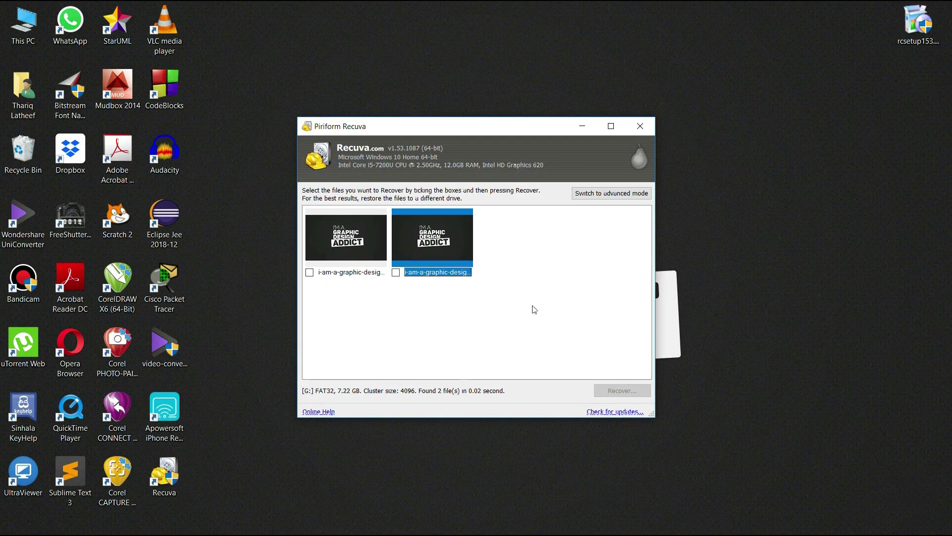
left_click(370, 240)
left_click(412, 248)
left_click(396, 272)
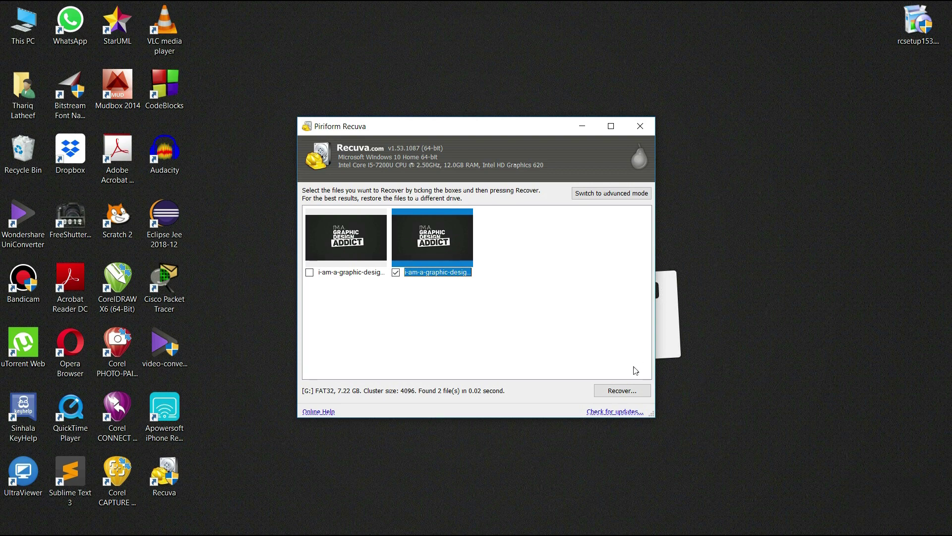
Recover the marked image to USB Drive (G:), agreeing to restore to the same drive, and close Recuva.
left_click(622, 391)
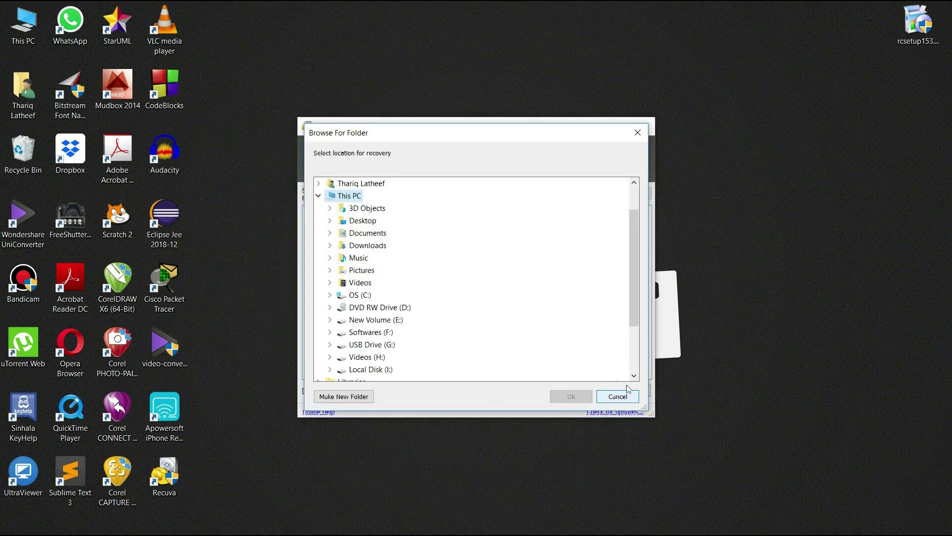
left_click(362, 344)
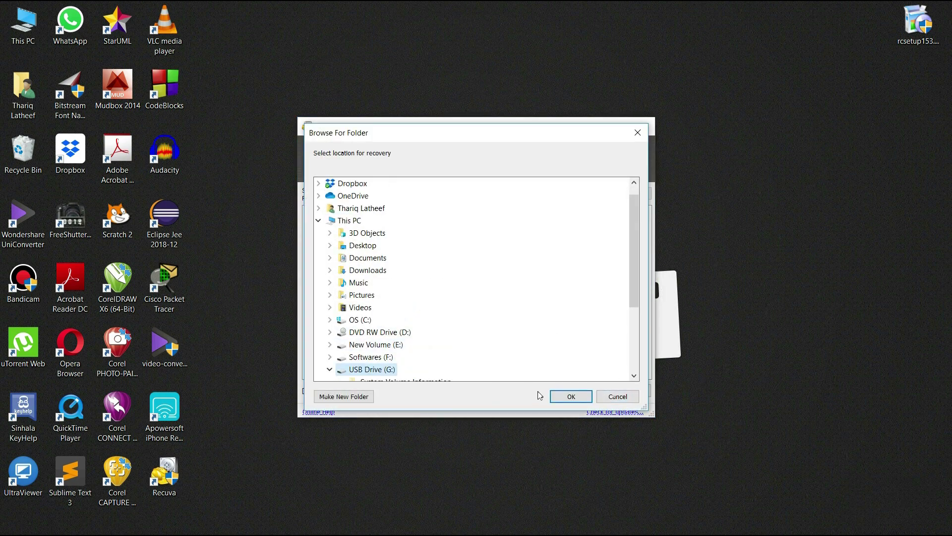
left_click(570, 396)
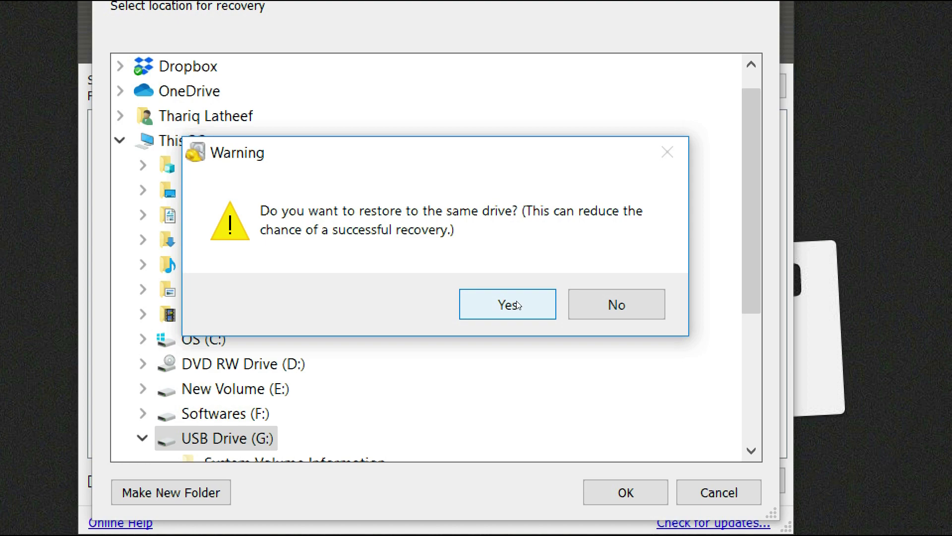
left_click(517, 305)
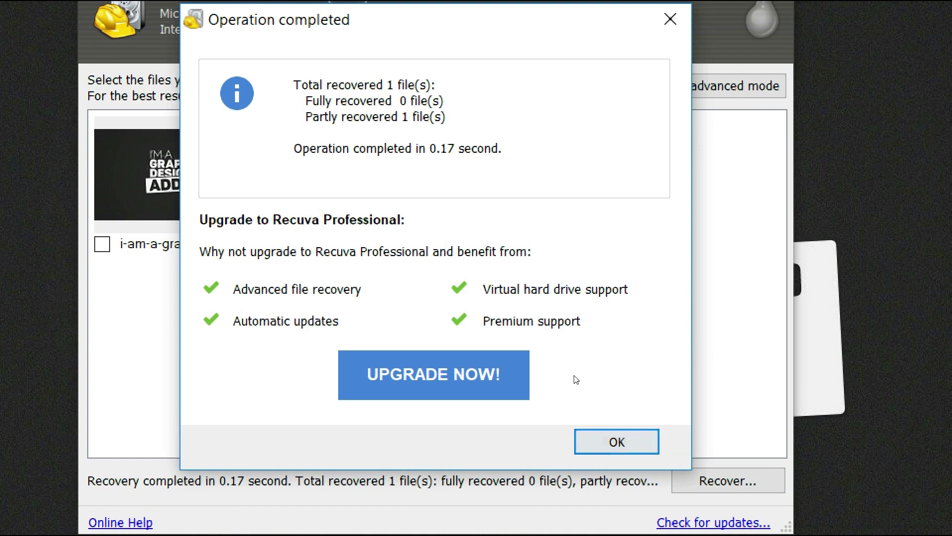
key("Return")
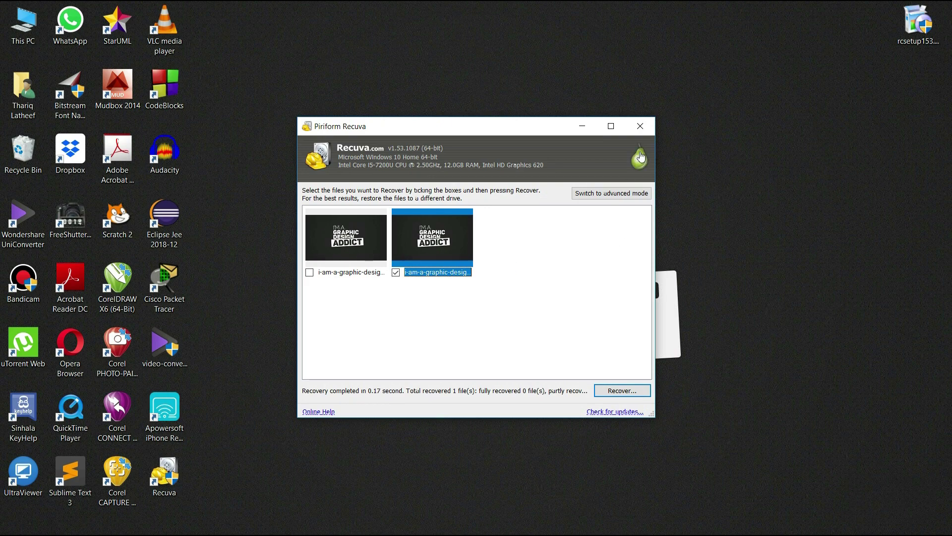
left_click(640, 129)
right_click(639, 129)
left_click(661, 184)
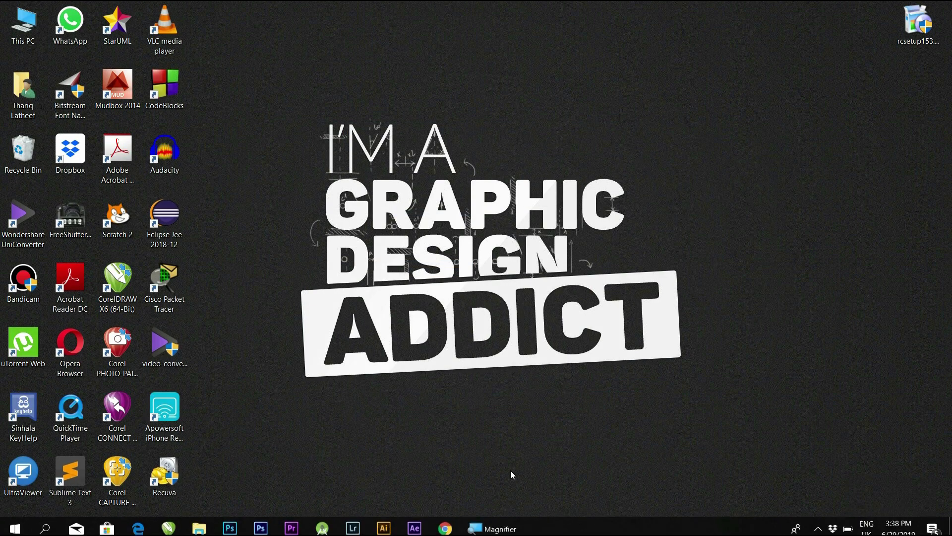
Open the recovered i-am-a-graphic-design-addict.jpg from USB Drive (G:) to check it.
double_click(23, 25)
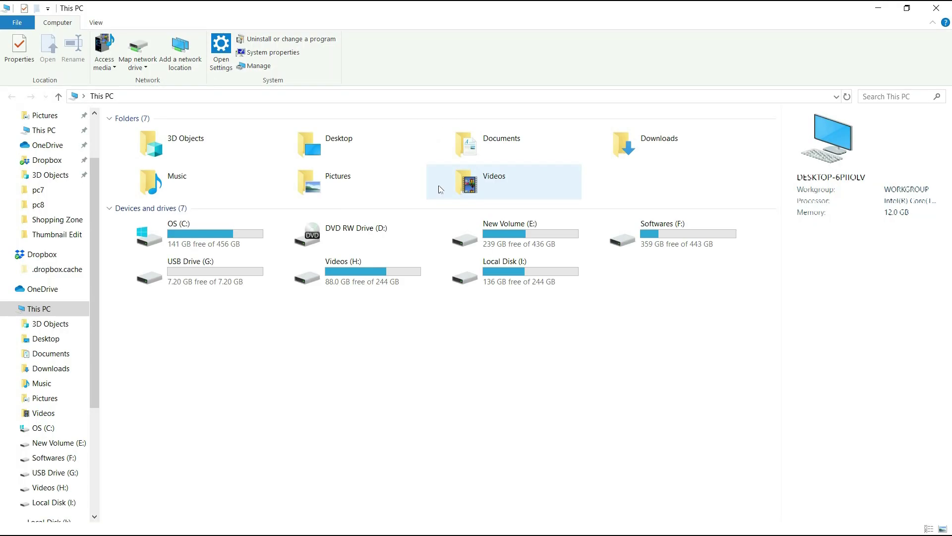
double_click(234, 270)
double_click(132, 178)
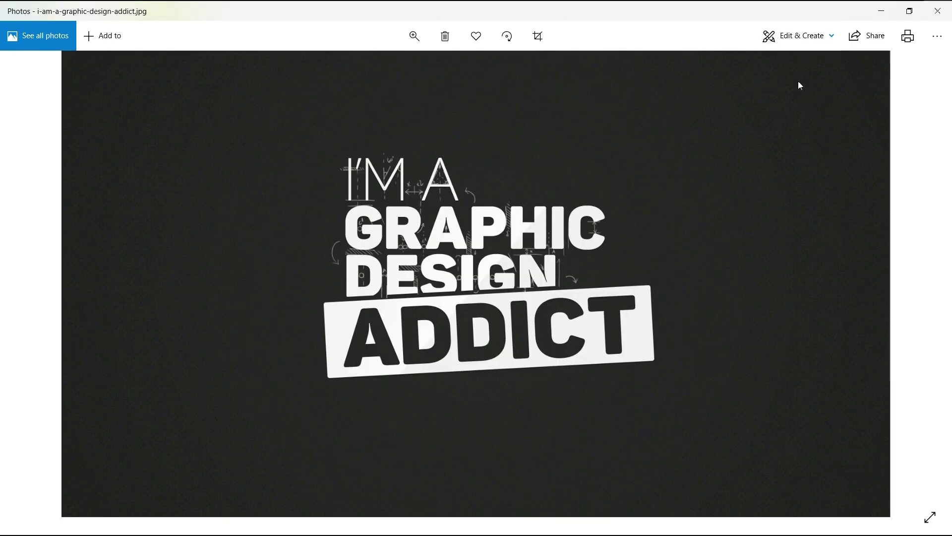
Close the recovered picture and the USB Drive (G:) window.
left_click(937, 9)
left_click(936, 8)
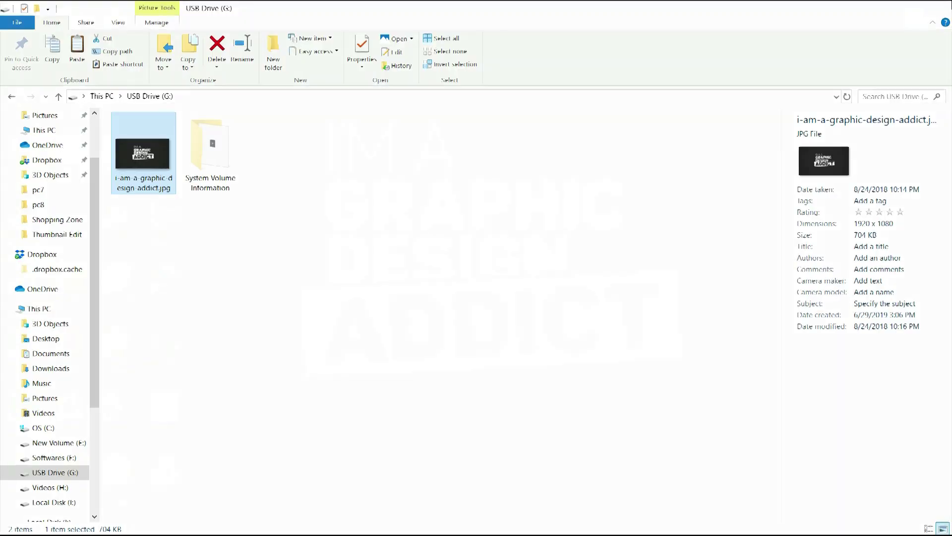
Open New Volume (E:) from This PC to view its contents, and close the window.
double_click(23, 25)
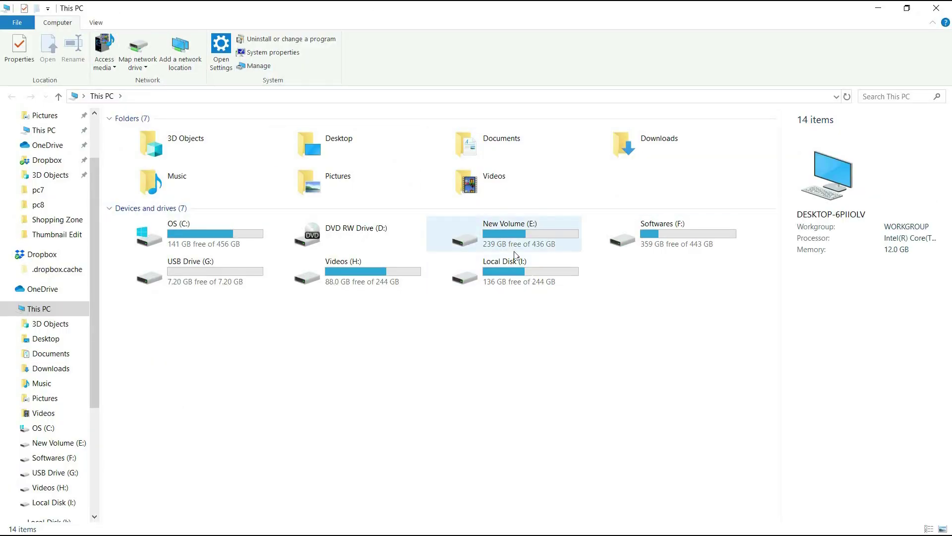
double_click(554, 234)
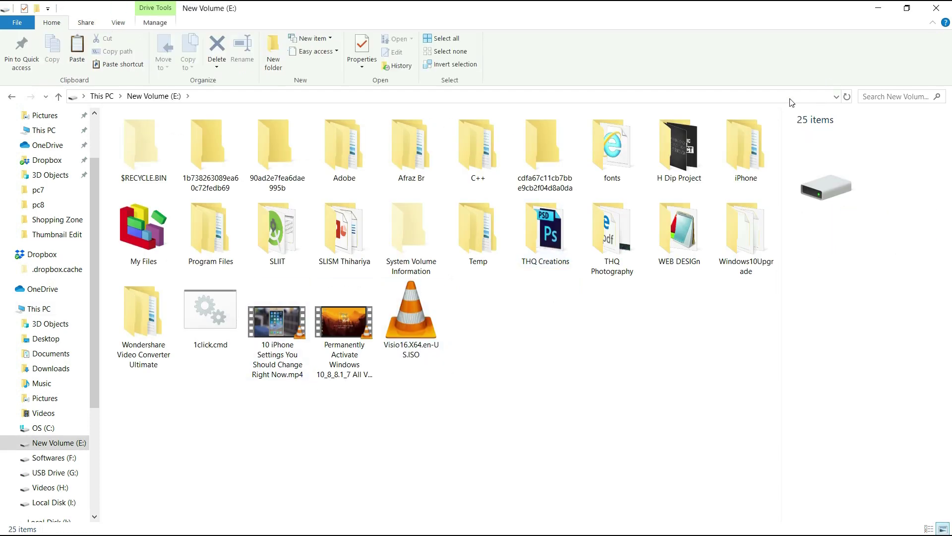
left_click(936, 8)
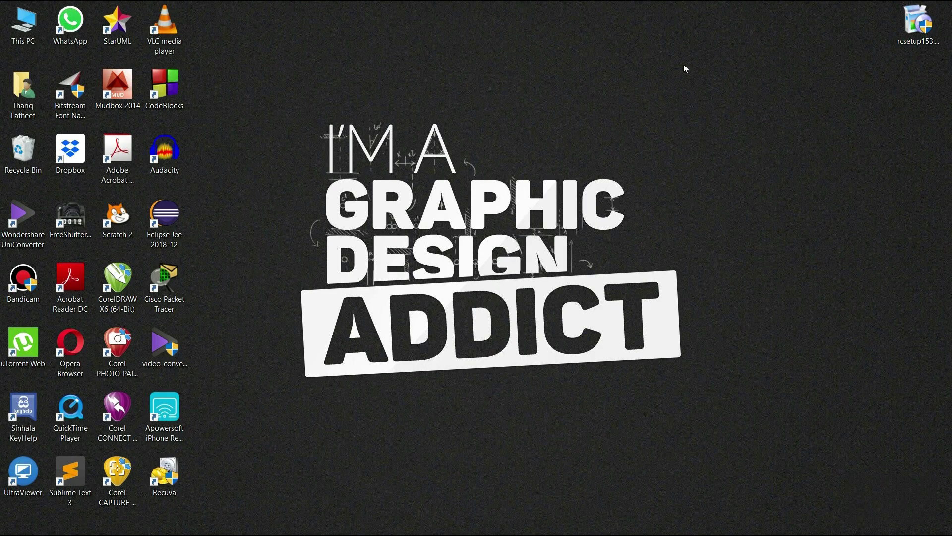
right_click(646, 64)
left_click(691, 120)
right_click(759, 120)
left_click(781, 172)
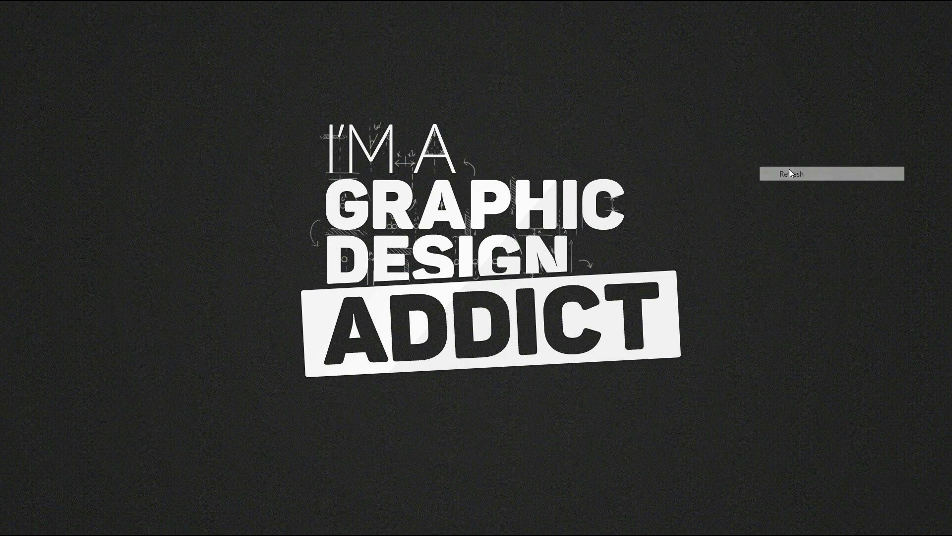
Examine the drives in This PC, including OS (C:), Softwares (F:), Videos (H:) and USB Drive (G:), and return to the desktop.
double_click(23, 25)
left_click(501, 233)
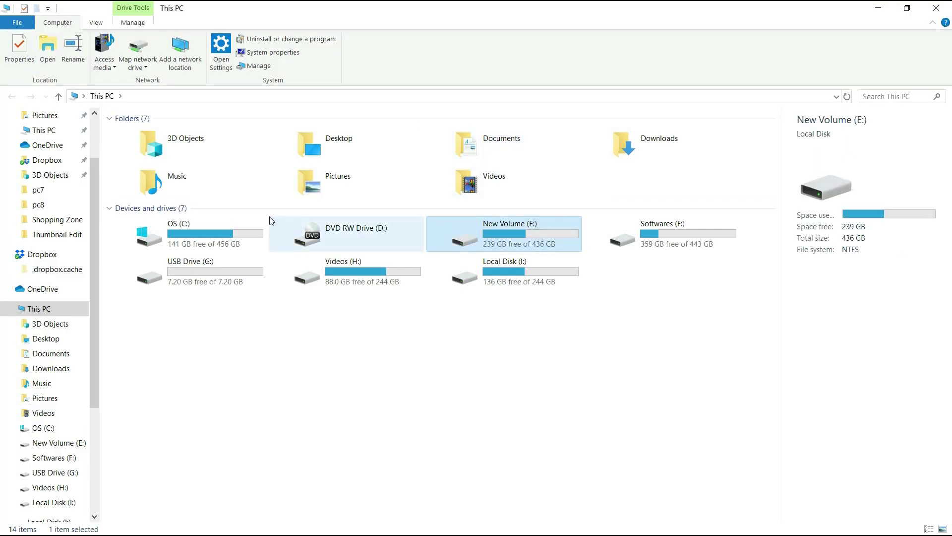
left_click(231, 223)
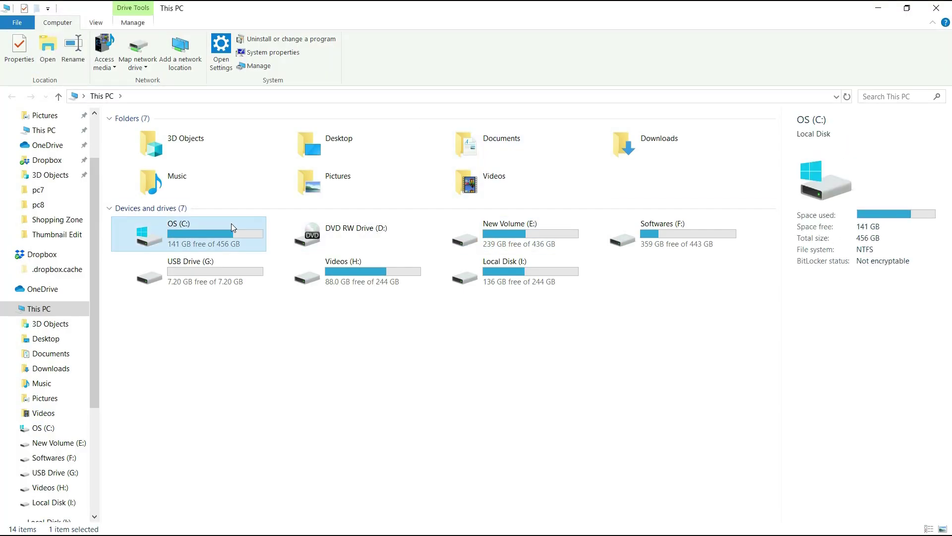
left_click(671, 240)
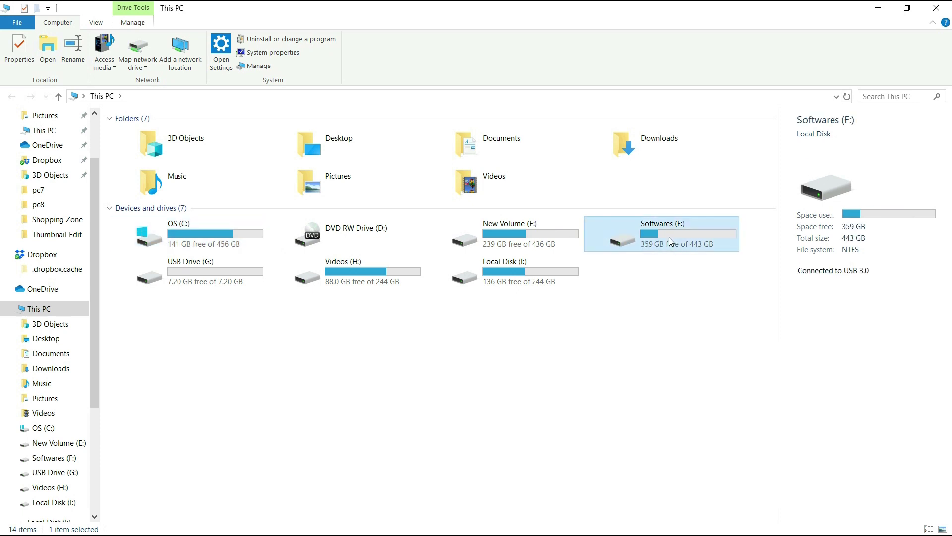
left_click(579, 275)
left_click(400, 277)
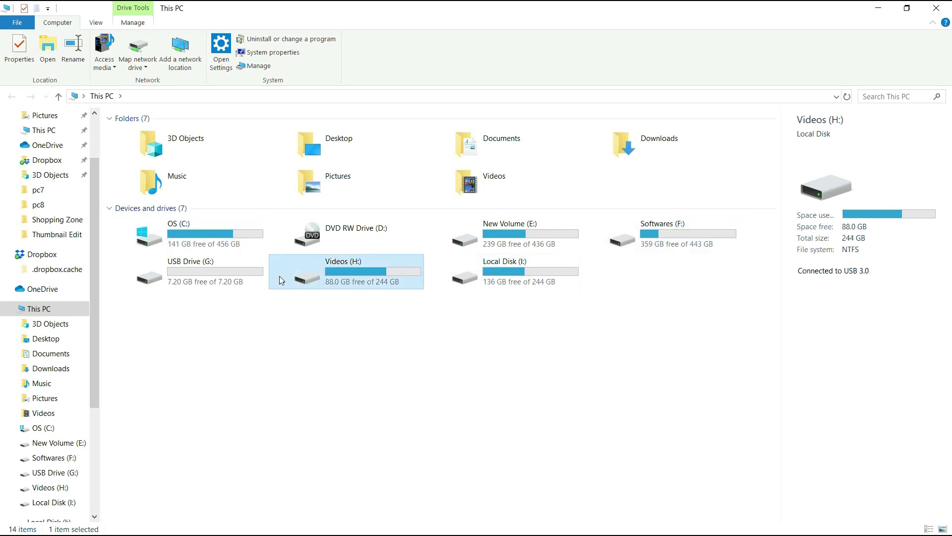
left_click(220, 273)
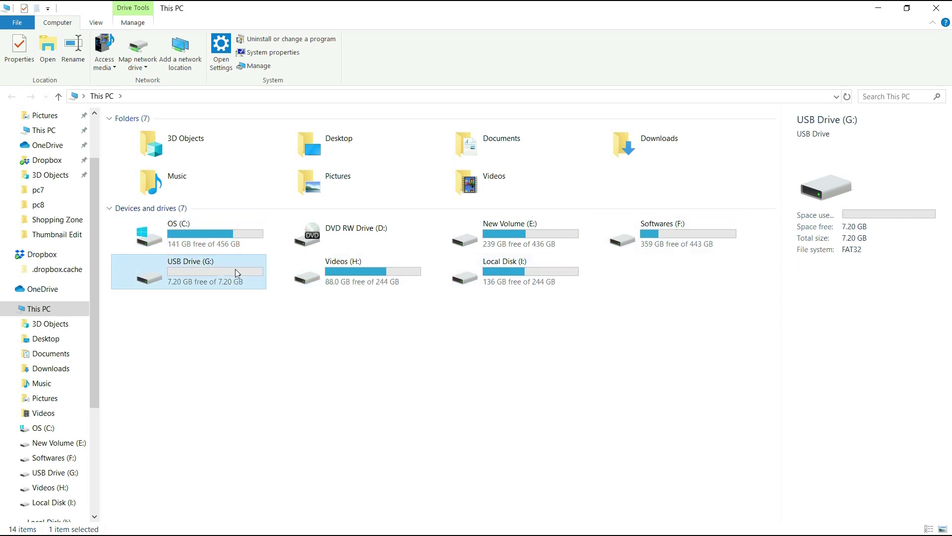
left_click(356, 271)
left_click(600, 240)
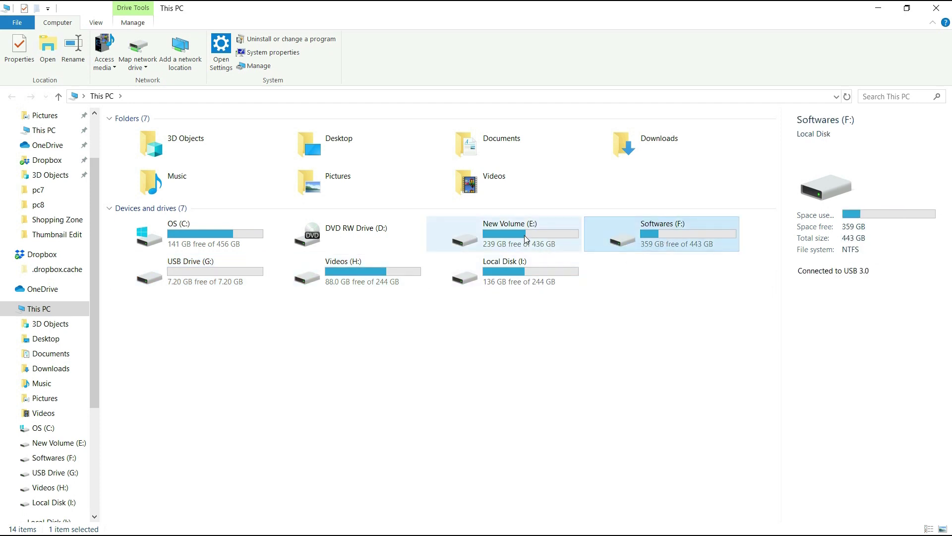
left_click(546, 326)
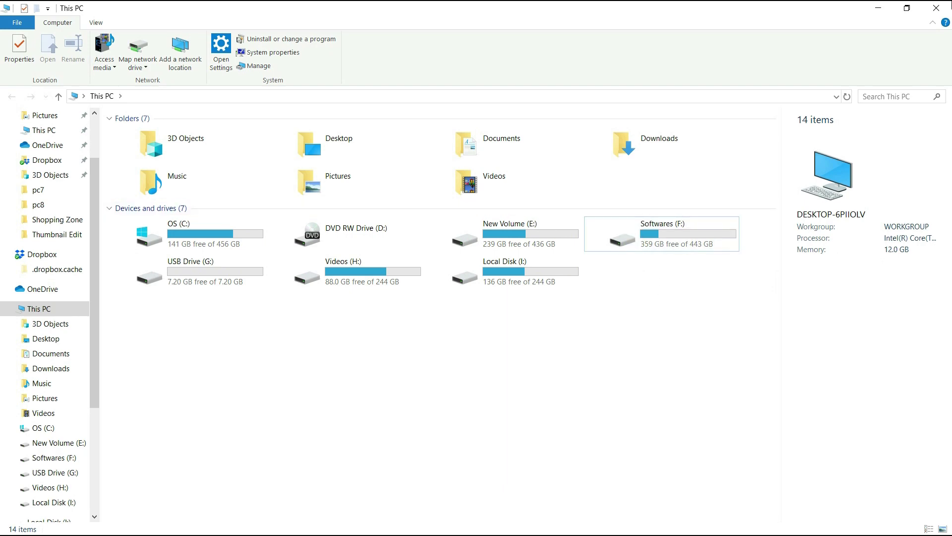
key("super+d")
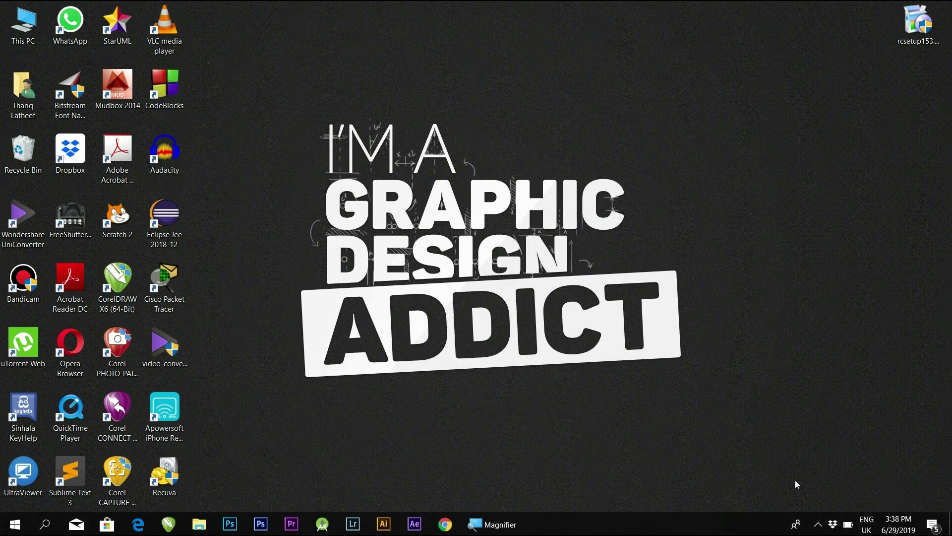